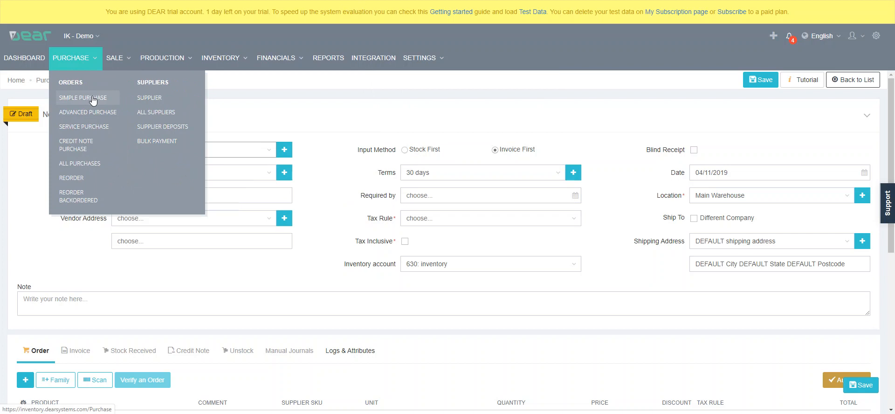
- Start a new simple purchase with ABC Furniture as the supplier
click(490, 30)
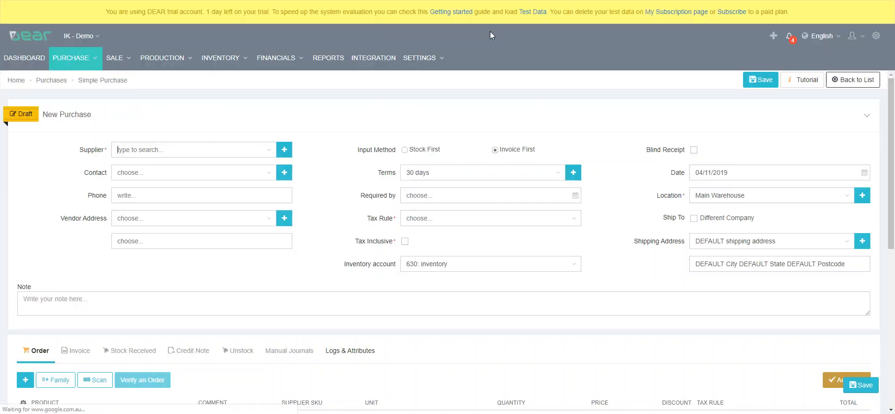
click(272, 155)
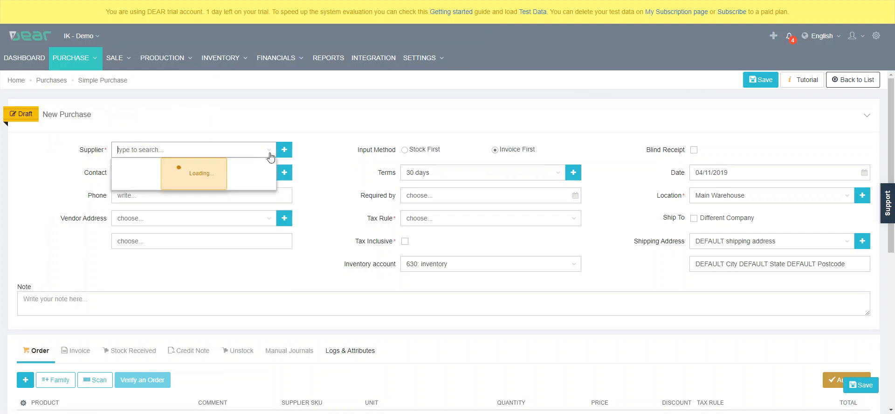
click(185, 171)
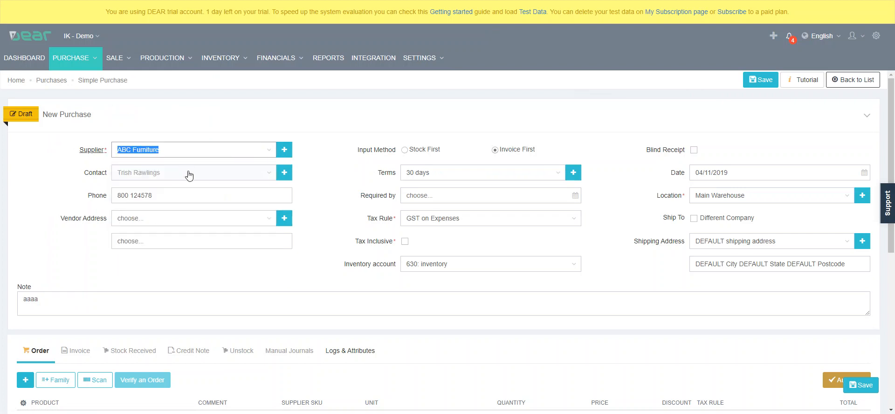
- Examine the forms for adding a supplier, a supplier contact and a supplier address, leaving each without saving
click(287, 173)
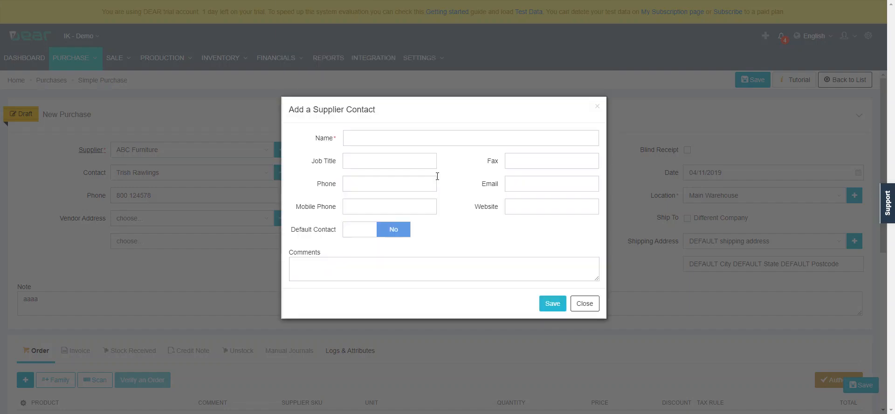
click(590, 305)
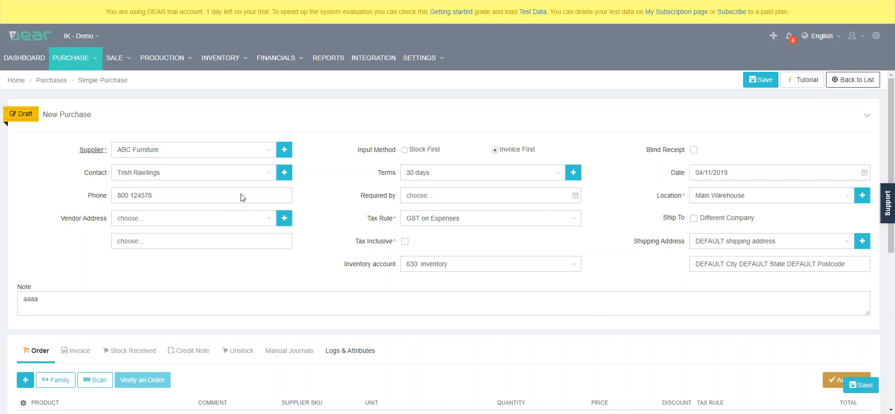
triple_click(242, 200)
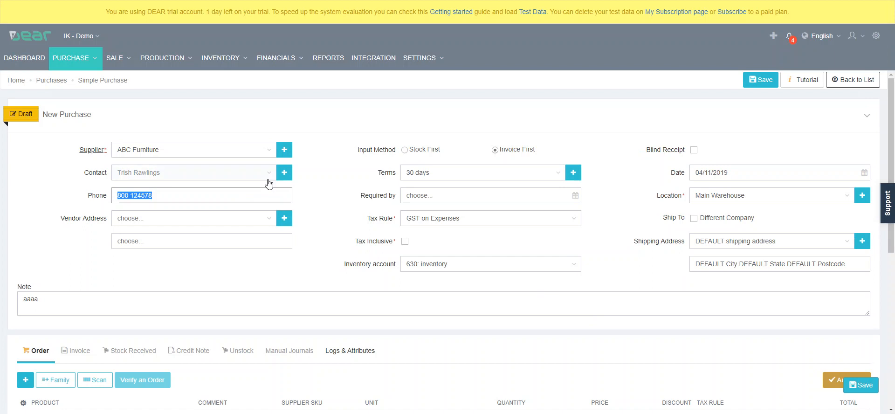
click(285, 150)
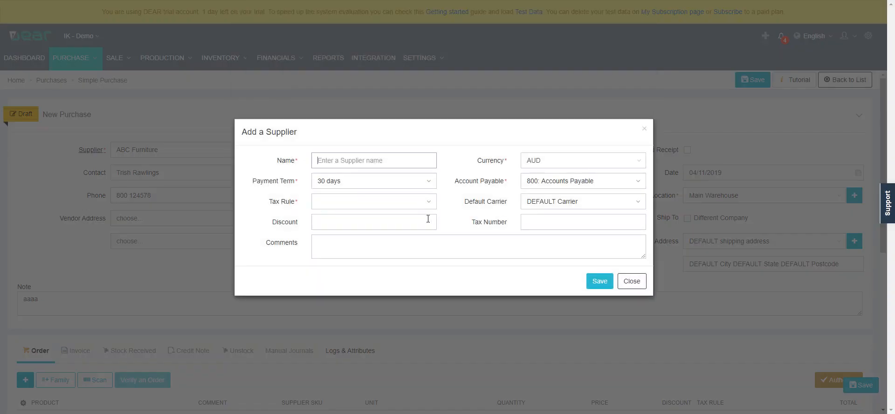
click(627, 281)
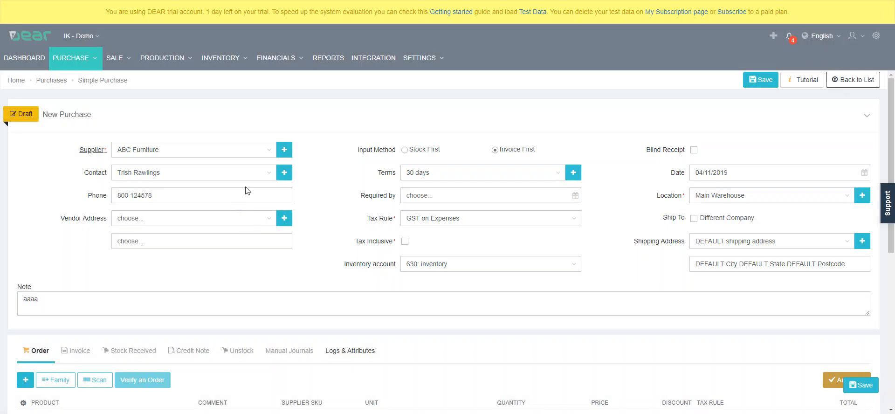
click(284, 175)
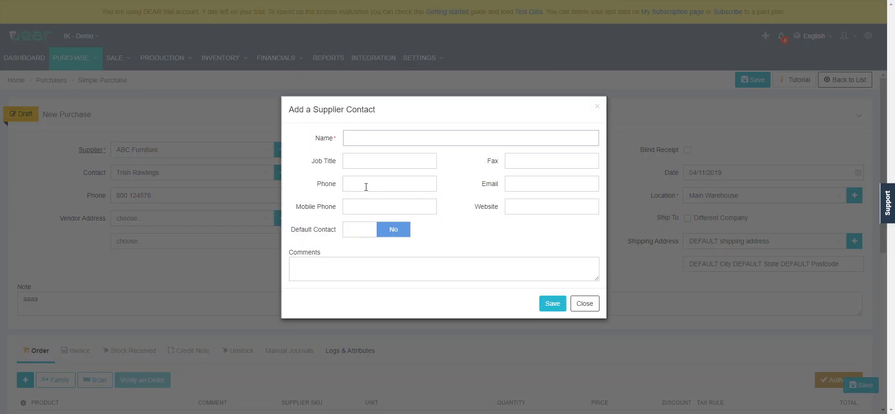
click(583, 303)
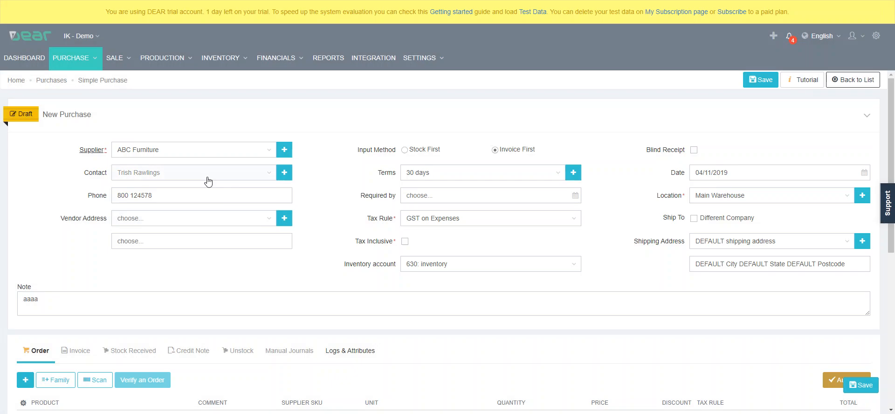
click(284, 218)
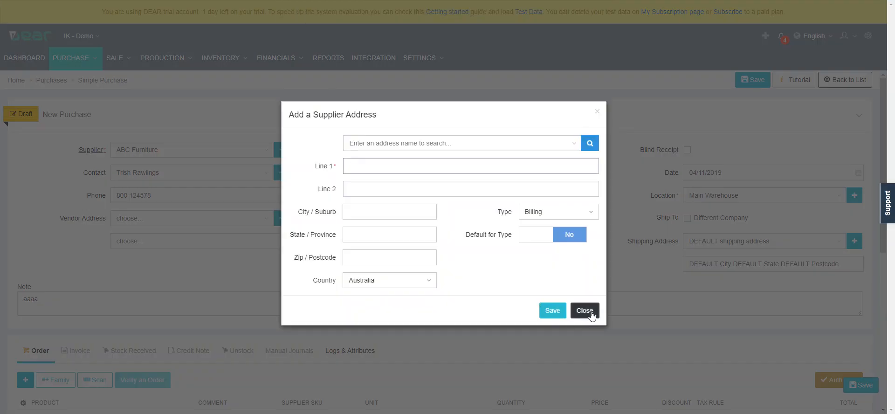
click(590, 312)
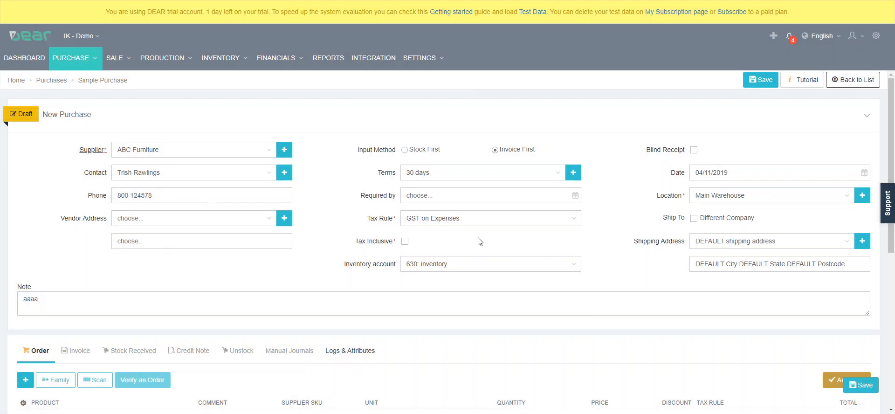
- Set the purchase's input method to Stock First and look at the form for adding a payment term
click(429, 151)
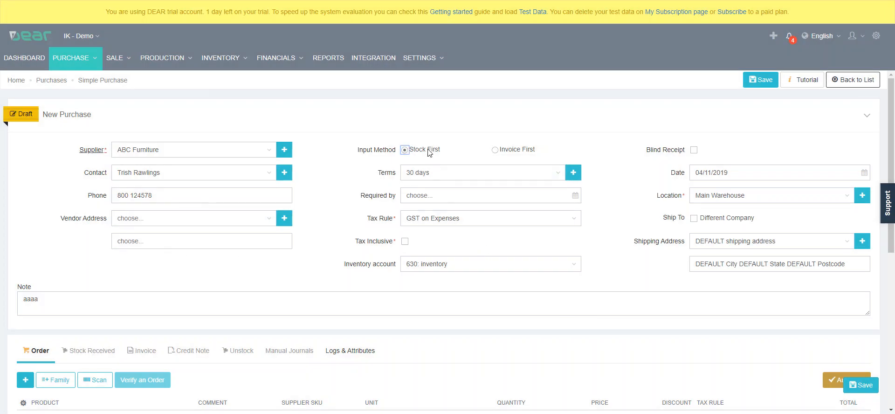
click(523, 154)
click(413, 154)
click(580, 175)
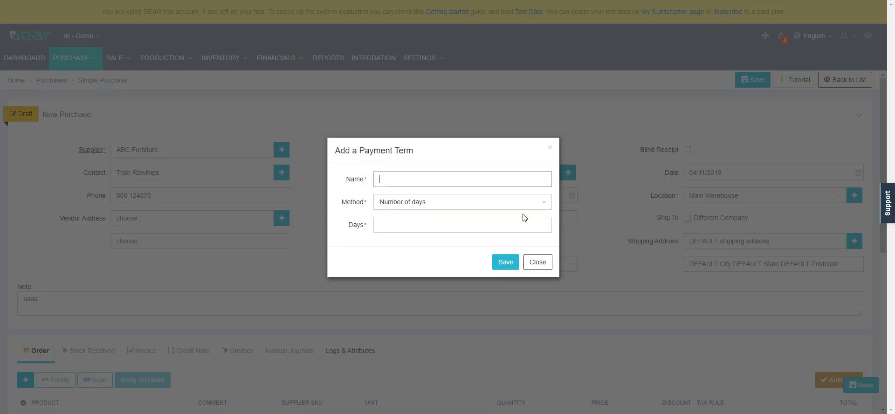
click(533, 263)
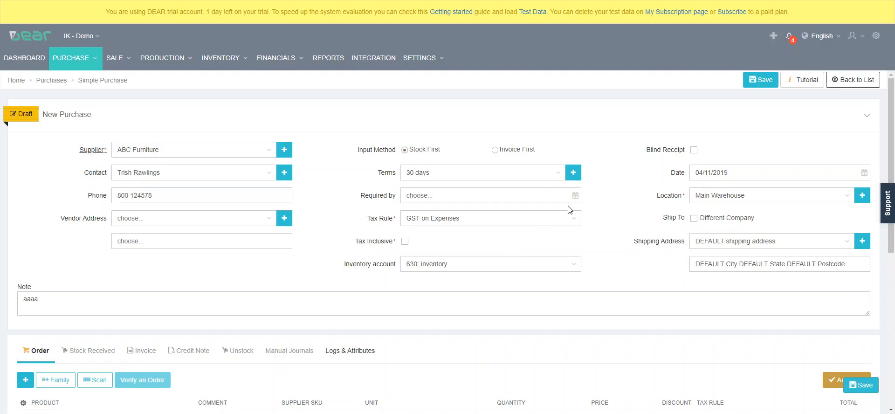
- Set the required-by date to 30/11/2019 and check the shipping address choices
click(574, 199)
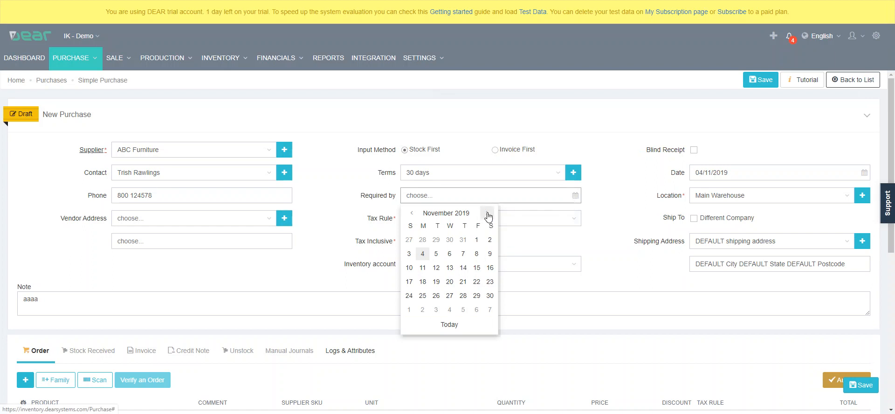
click(490, 296)
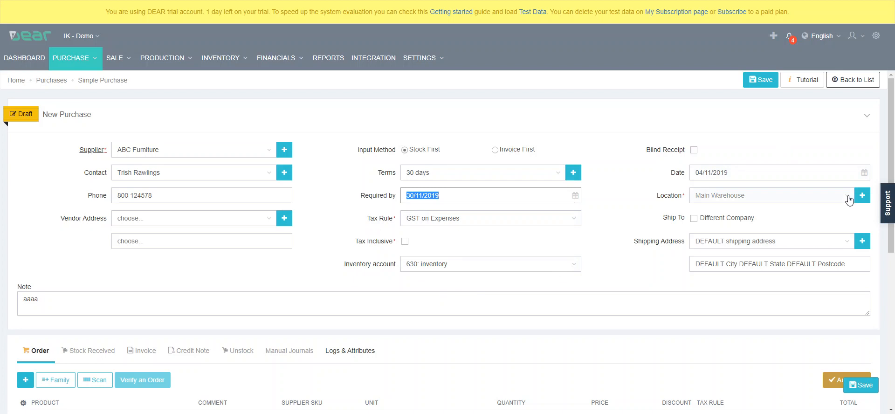
click(852, 243)
click(623, 273)
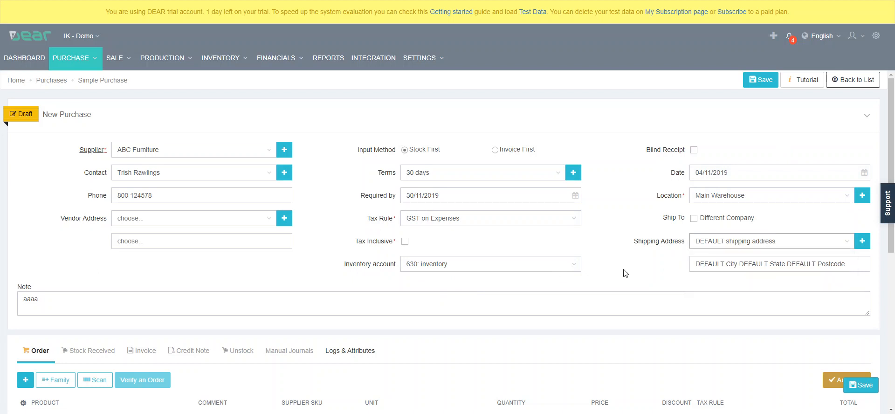
- Replace the purchase note with the lines hhdladhL, DA, ADDAD, AS, SDA and S
click(60, 301)
double_click(41, 300)
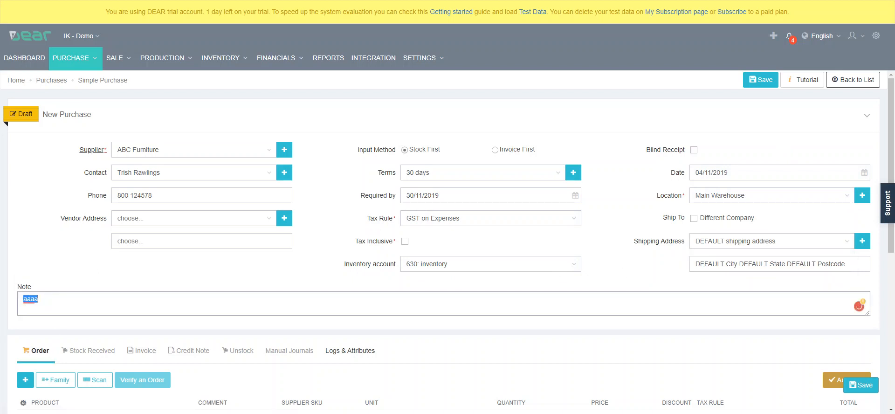
text(hhdladhL )
text(DA)
key(Return)
text(ADDAD)
key(Return)
text(AS)
key(Return)
text(S)
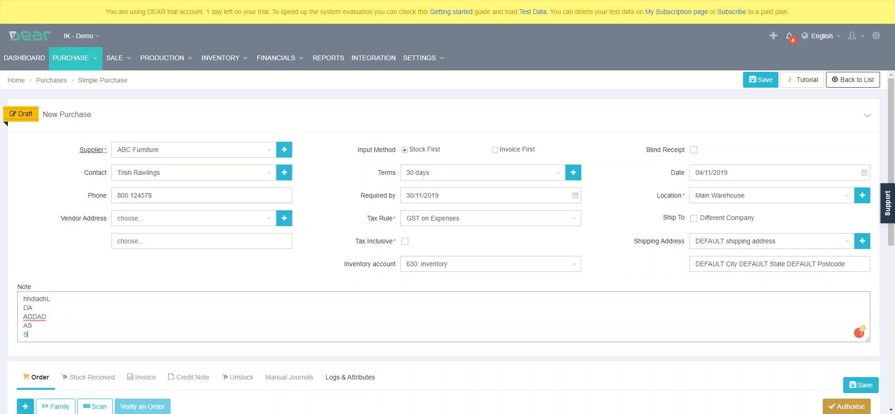
text(DA)
key(Return)
text(S)
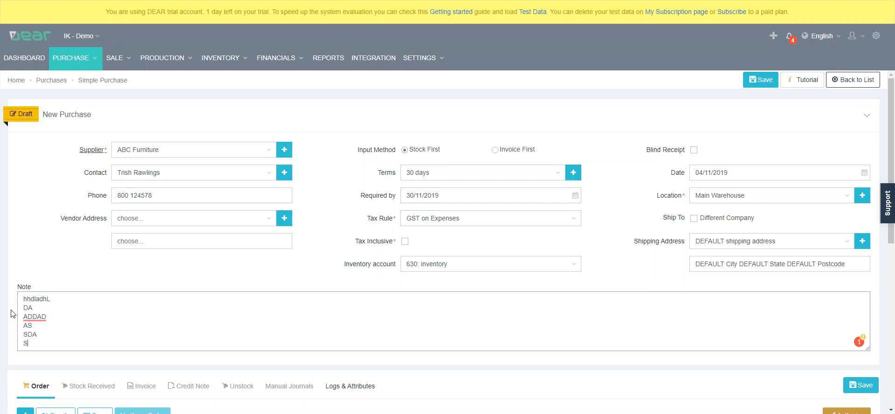
- Add an order line for product 101-Gloves-011 (Gloves / Blue / 12 Oz) with supplier SKU JKJHLK
scroll(150, 306, down, 3)
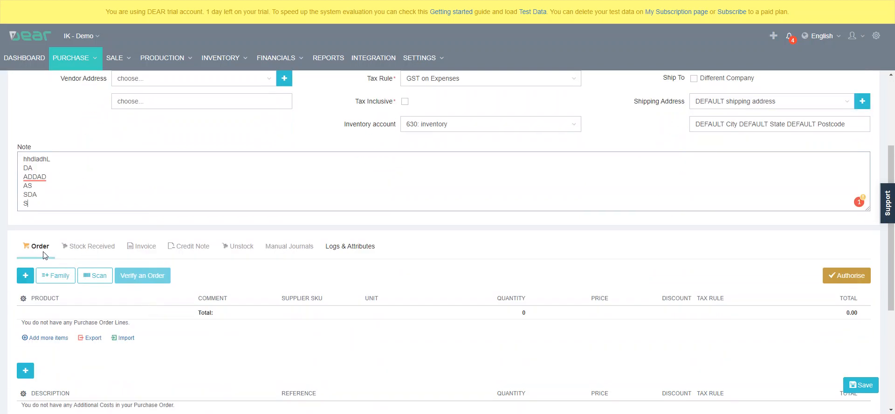
click(25, 279)
click(189, 314)
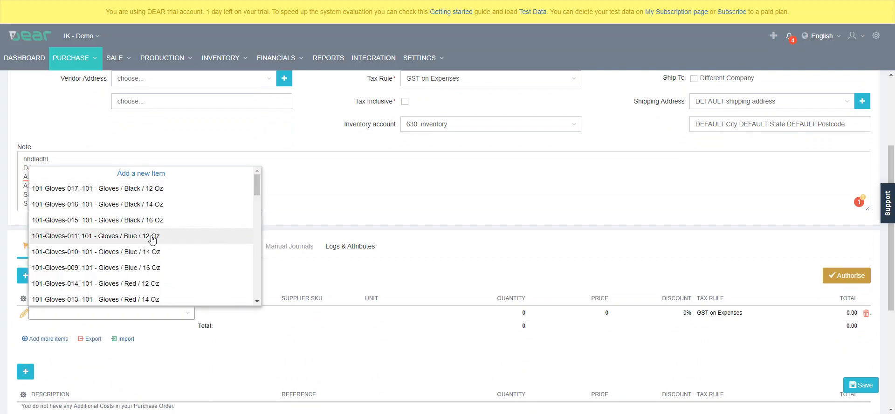
click(152, 237)
click(229, 314)
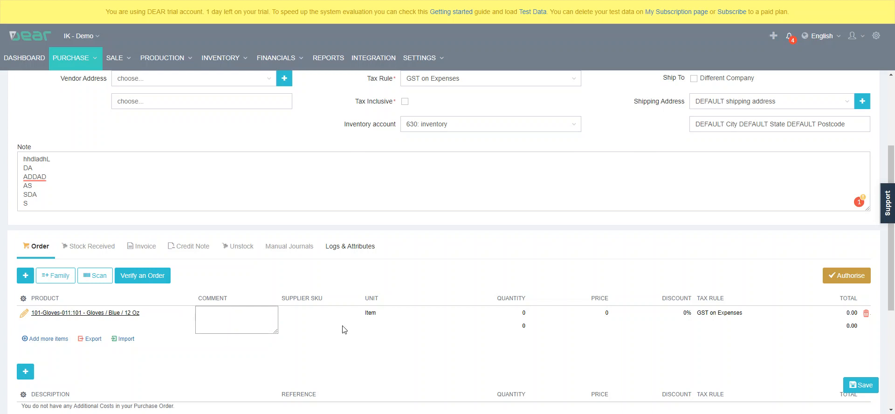
click(323, 317)
text(JKJHLK)
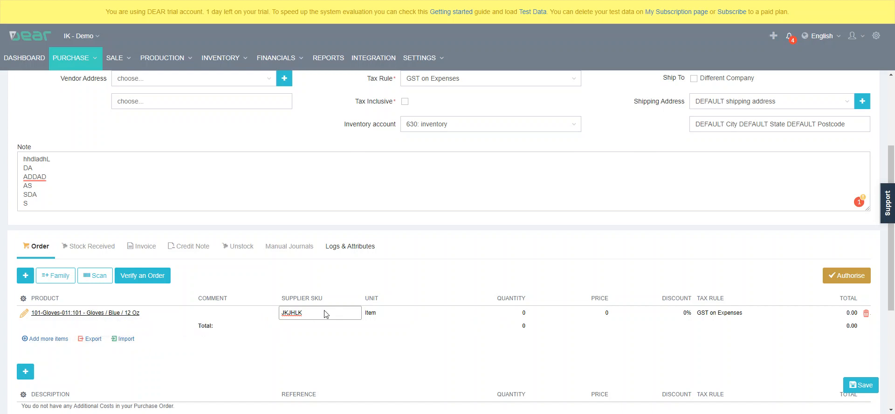
- Set the gloves line's quantity to 12 and its price to 12
click(519, 316)
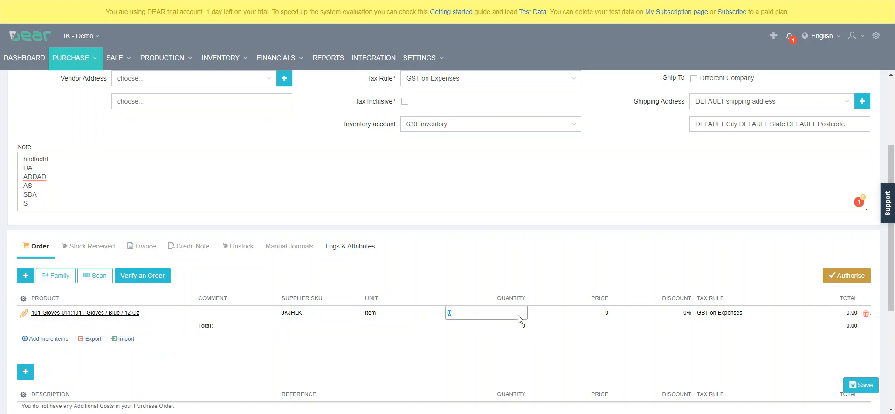
text(12)
click(595, 322)
text(12)
click(595, 334)
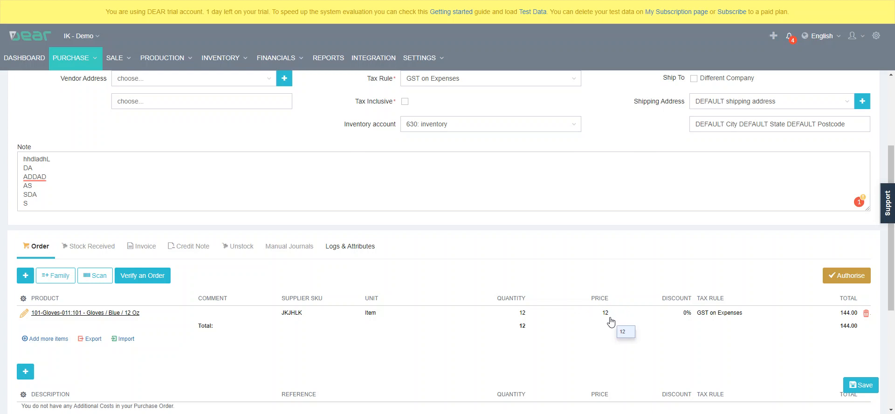
- Add a Shipping line to the order's additional costs with a price of 100
scroll(591, 282, down, 2)
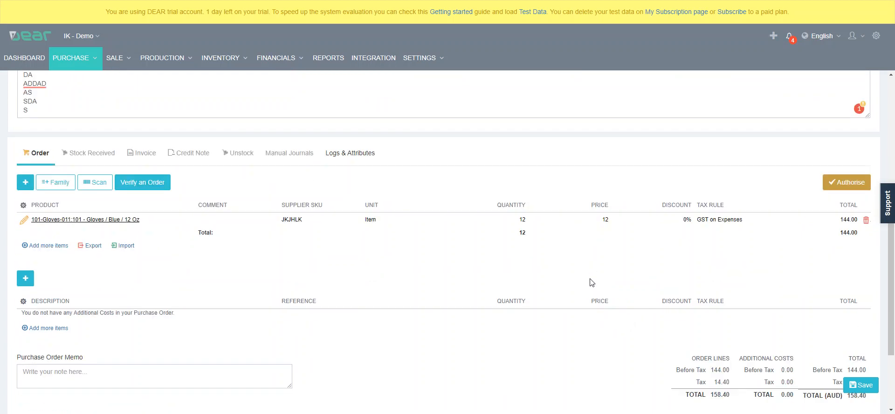
click(25, 279)
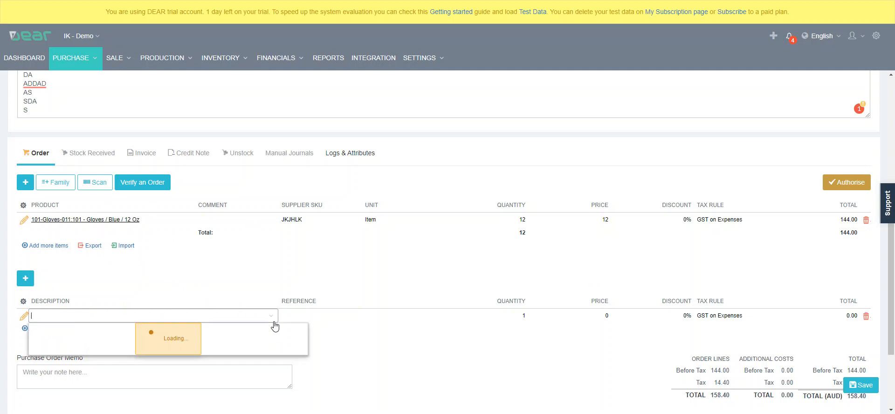
click(275, 327)
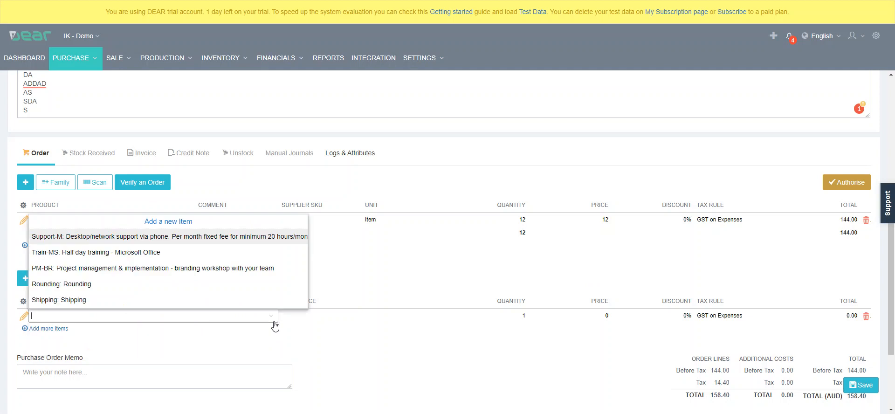
click(88, 303)
click(592, 317)
text(100)
key(Return)
- Enter AAAAA as the purchase order memo and authorise the order
scroll(561, 359, down, 1)
click(255, 335)
text(AAAAA)
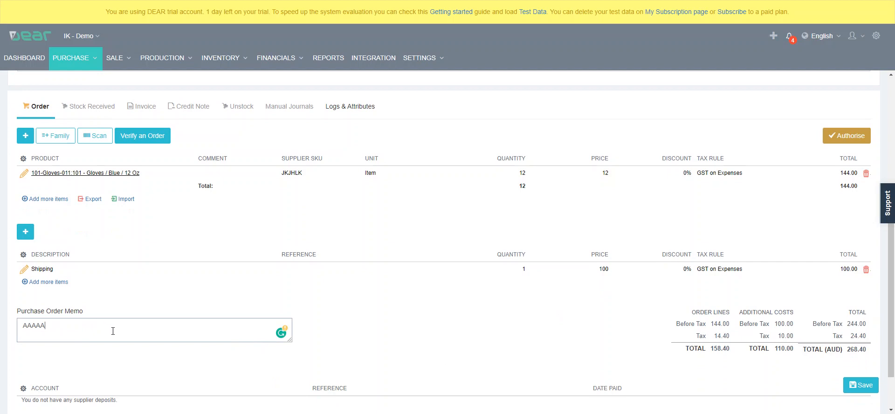
click(847, 137)
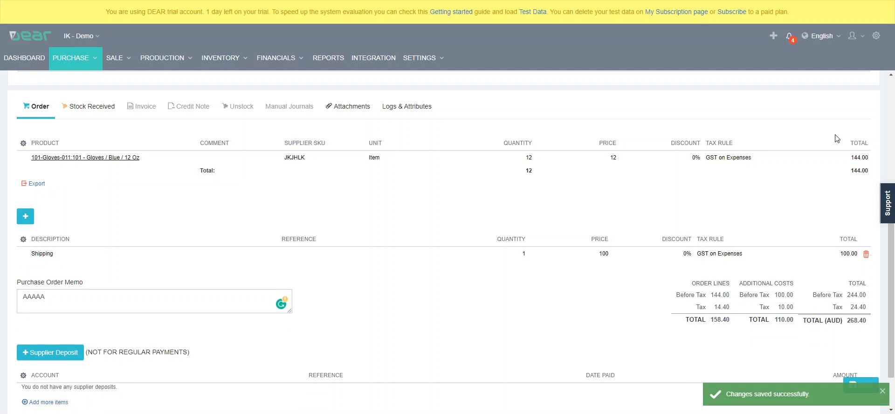
- Check the print options available for the authorised purchase order
scroll(275, 225, up, 6)
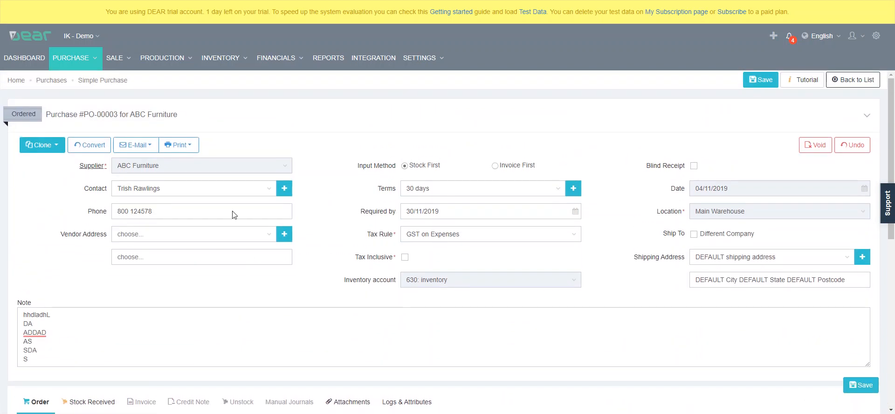
click(179, 144)
click(196, 163)
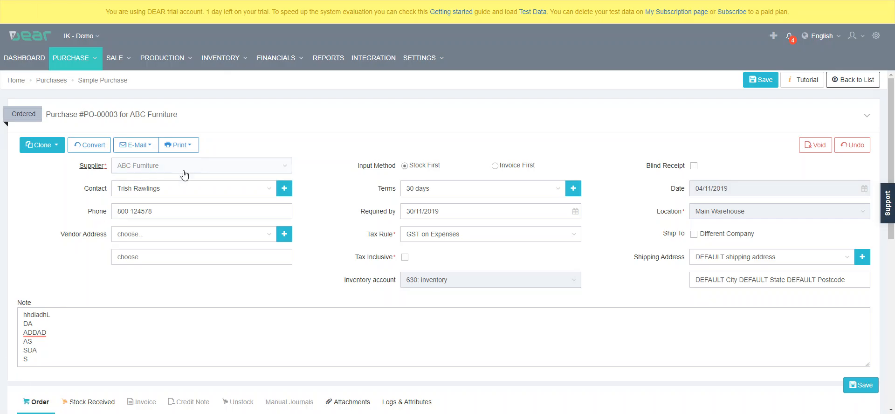
scroll(232, 310, down, 1)
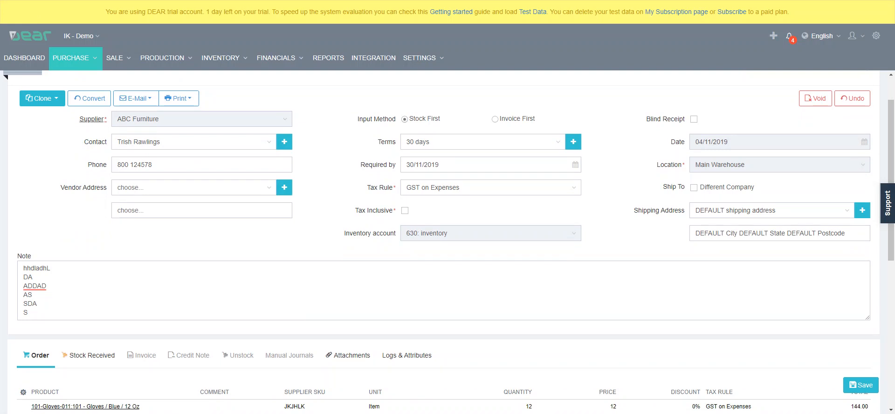
- Review the purchase order's attachments, then its activity log and transactions
click(347, 356)
scroll(442, 356, down, 3)
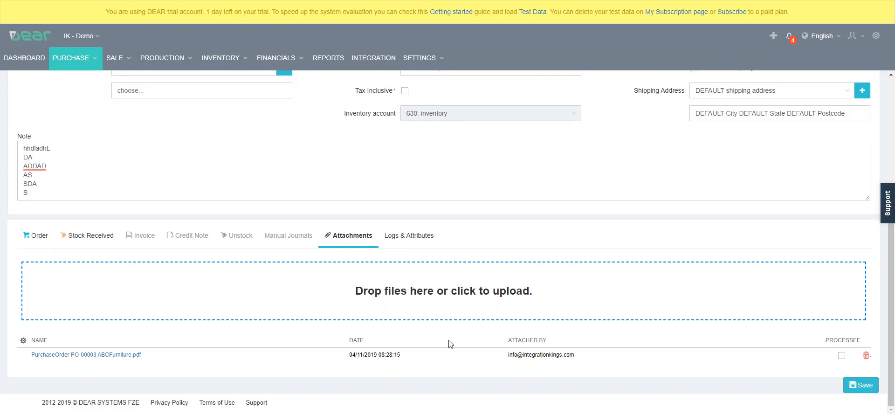
click(422, 238)
scroll(423, 239, down, 1)
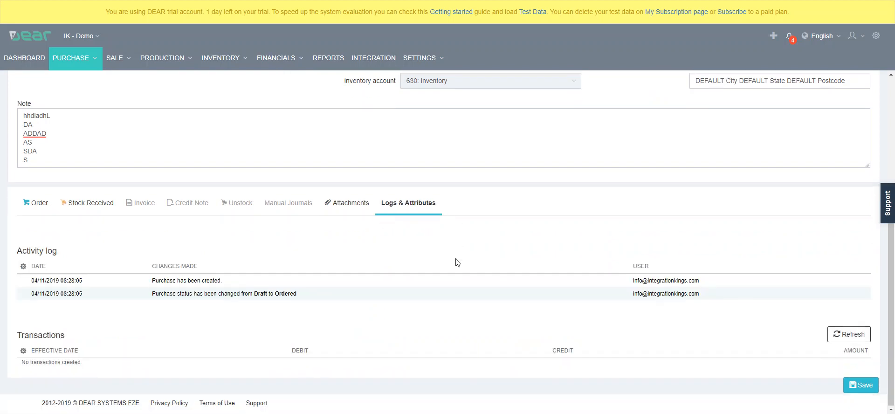
- Open the e-mail form for the Purchase Order document, view the available recipients, and close it without sending
scroll(583, 312, up, 3)
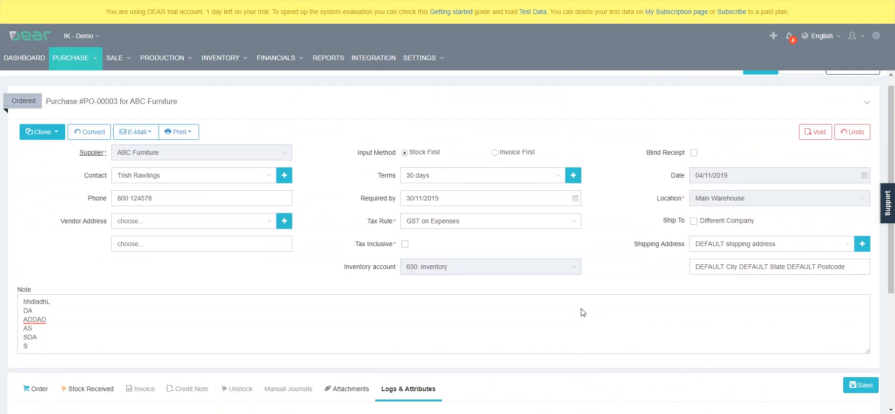
click(138, 132)
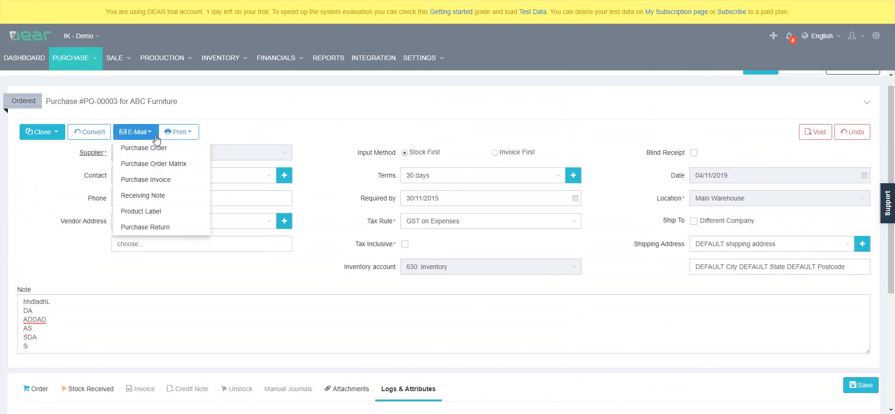
click(159, 149)
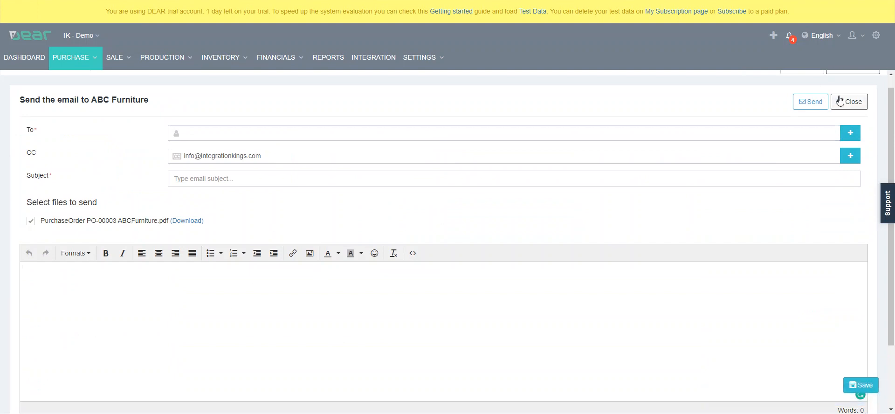
click(851, 136)
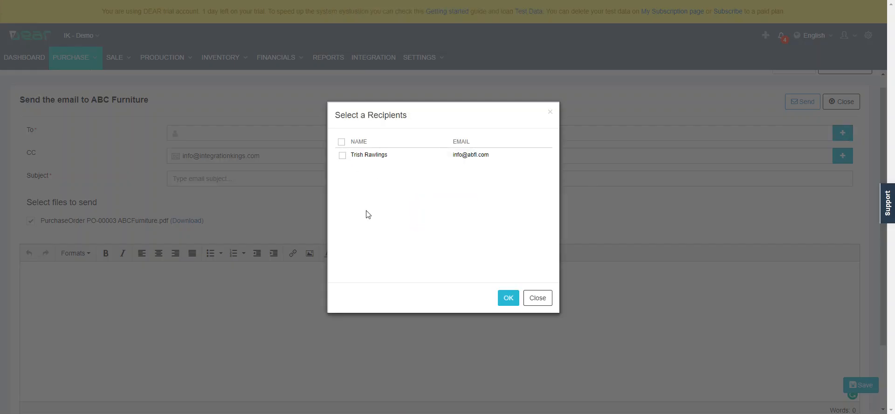
click(536, 297)
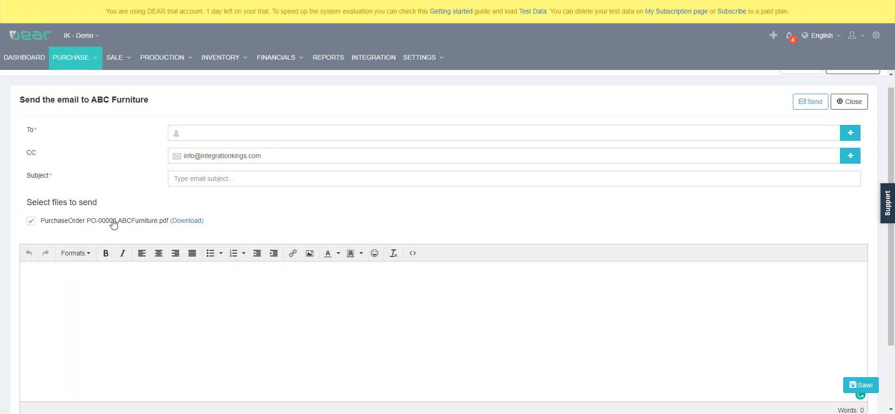
click(850, 102)
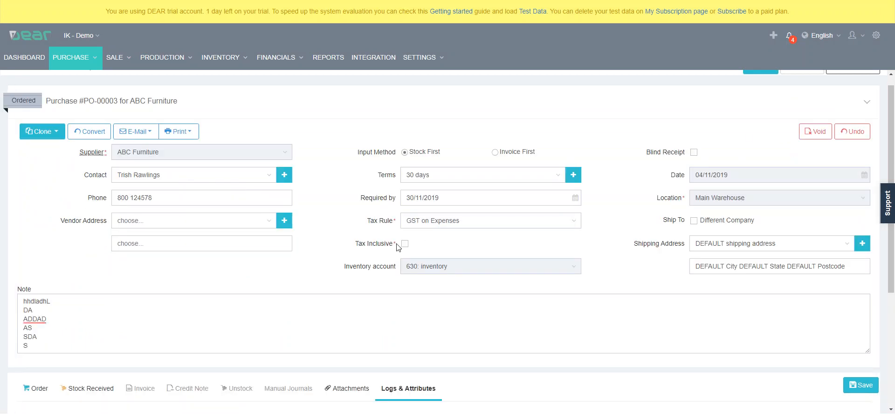
- Return to the order details and review the product line, additional costs, memo and supplier deposit section
scroll(278, 245, down, 1)
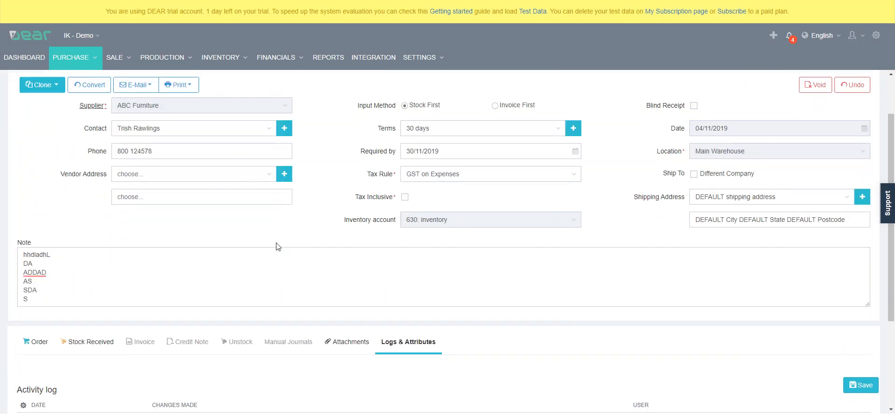
click(30, 346)
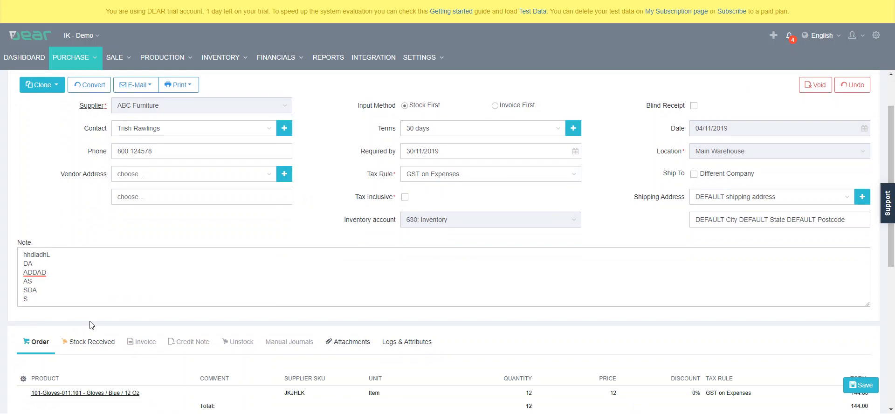
scroll(136, 303, down, 6)
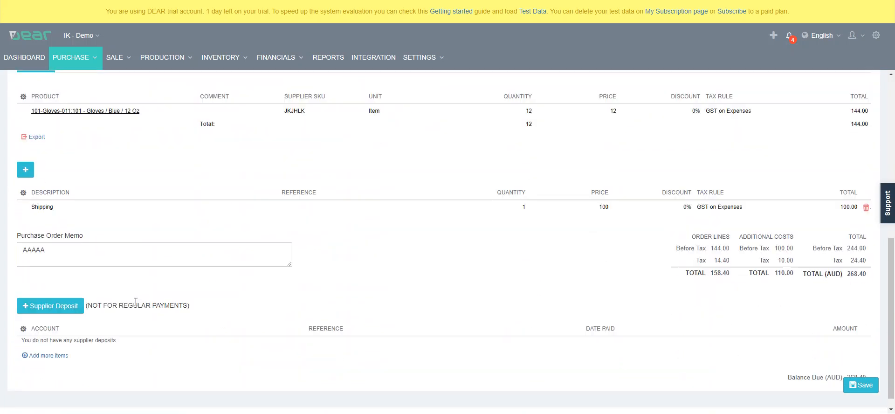